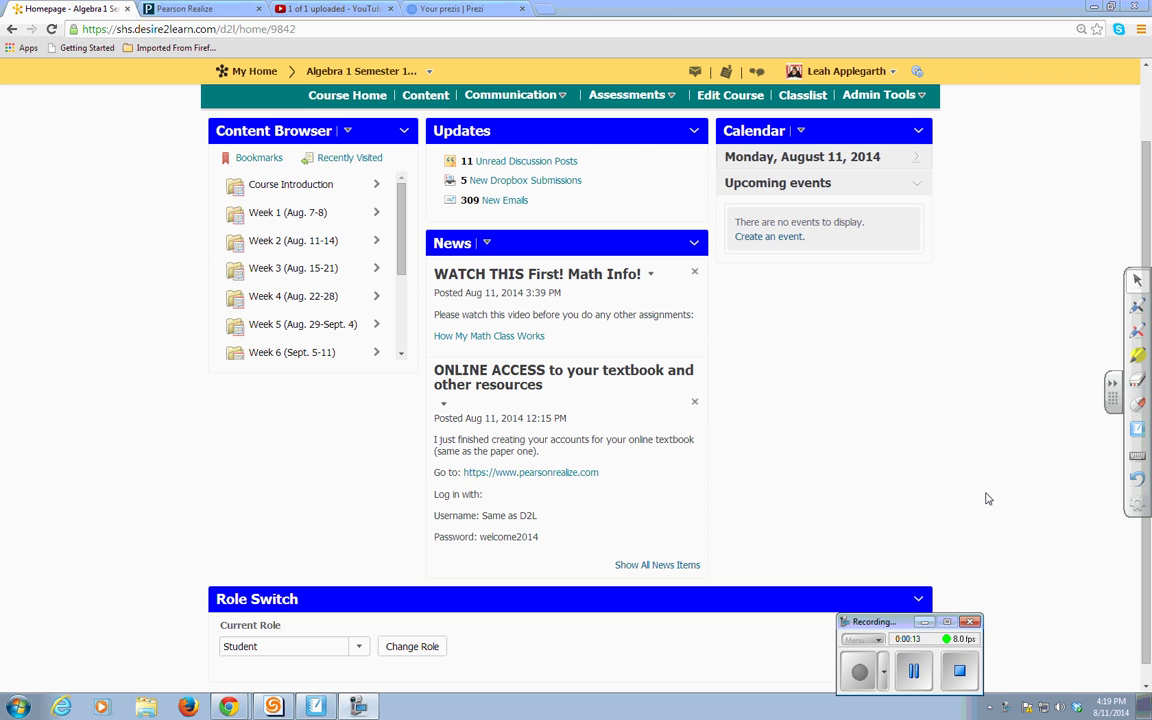
Go to the course's Quizzes list and open the Lesson 1-1 Quiz
{"action": "left_click", "coordinate": [652, 100]}
{"action": "left_click", "coordinate": [616, 152]}
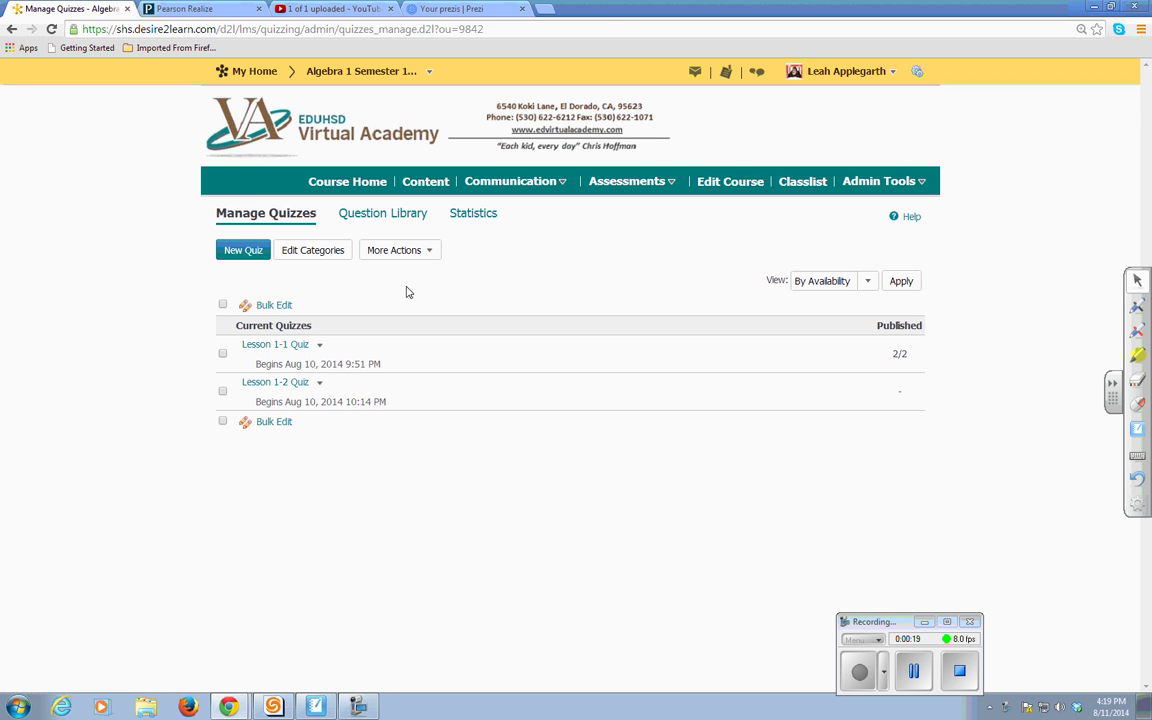
{"action": "left_click", "coordinate": [287, 347]}
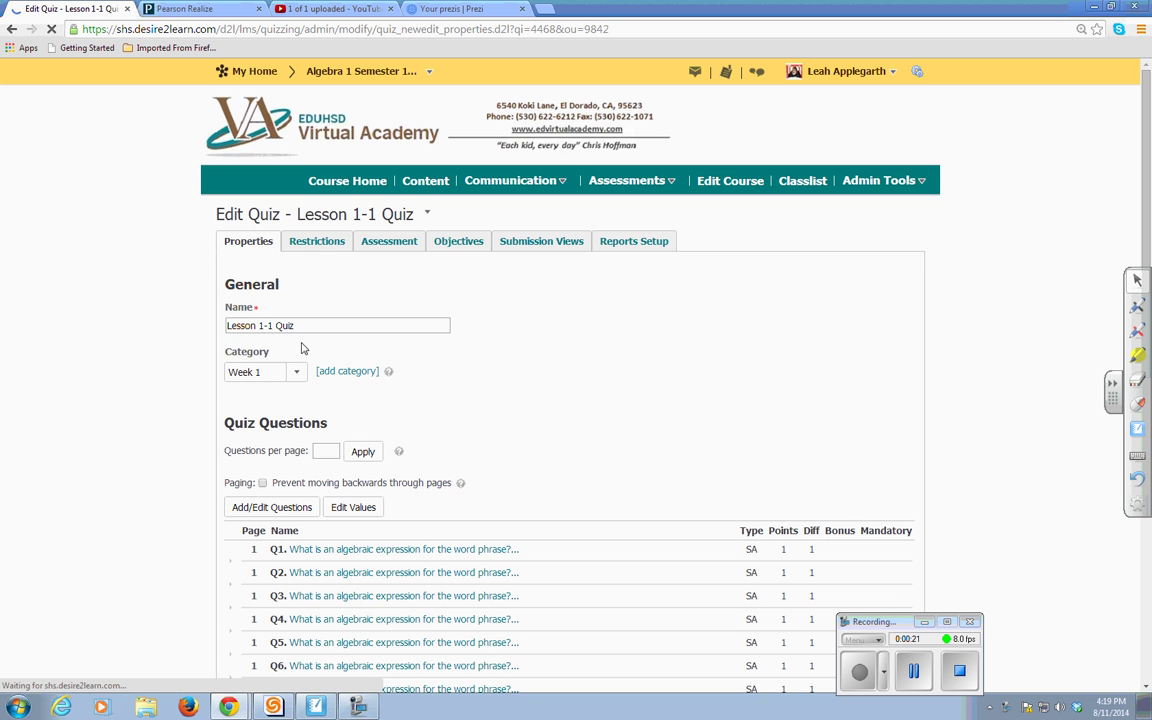
{"action": "scroll", "coordinate": [451, 373], "scroll_direction": "down", "scroll_amount": 2}
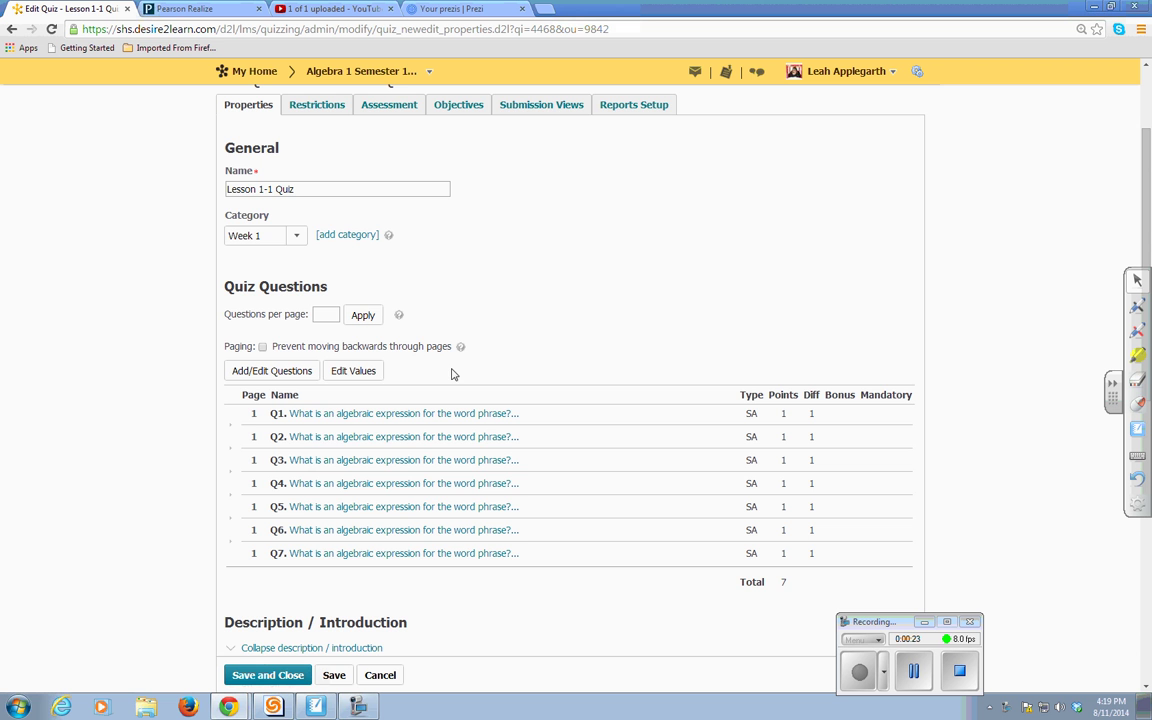
{"action": "scroll", "coordinate": [350, 545], "scroll_direction": "down", "scroll_amount": 3}
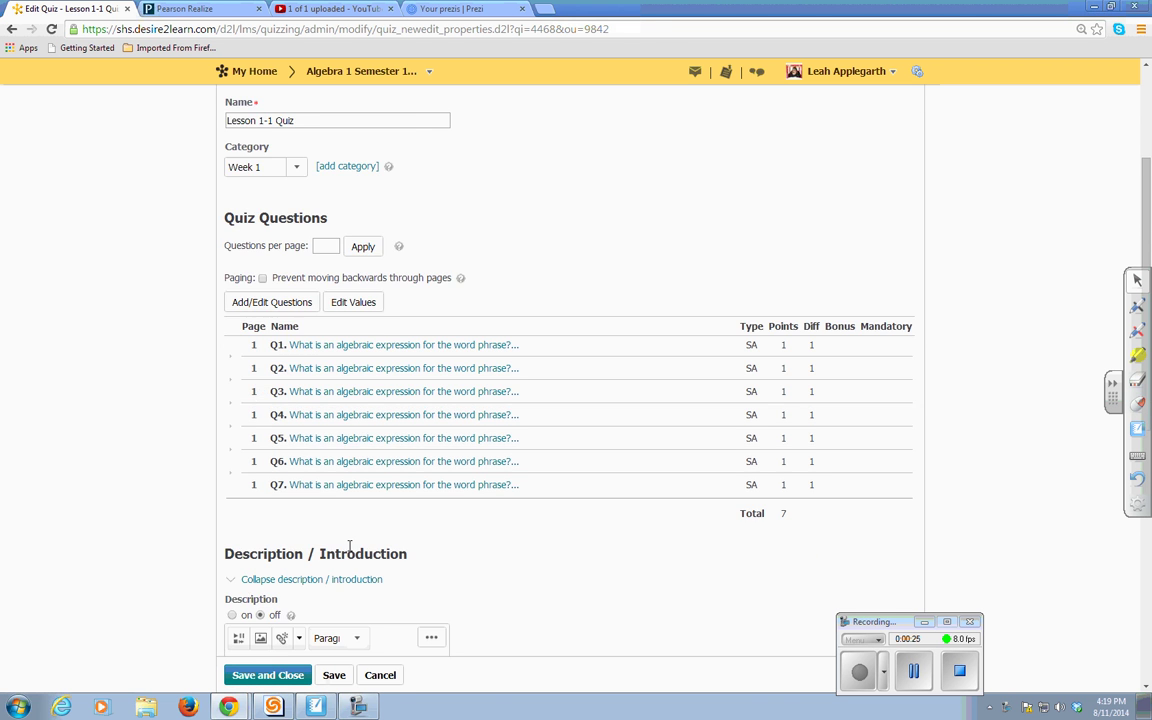
{"action": "scroll", "coordinate": [349, 545], "scroll_direction": "up", "scroll_amount": 5}
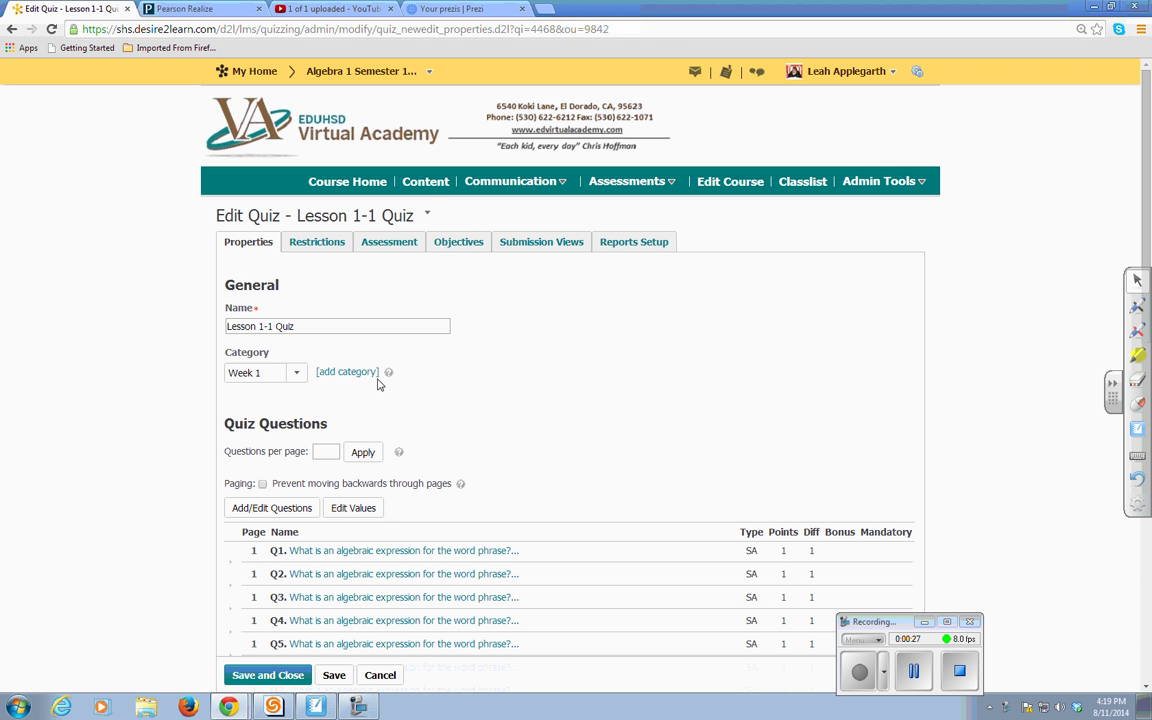
Preview the Lesson 1-1 Quiz and confirm starting the preview attempt
{"action": "left_click", "coordinate": [429, 215]}
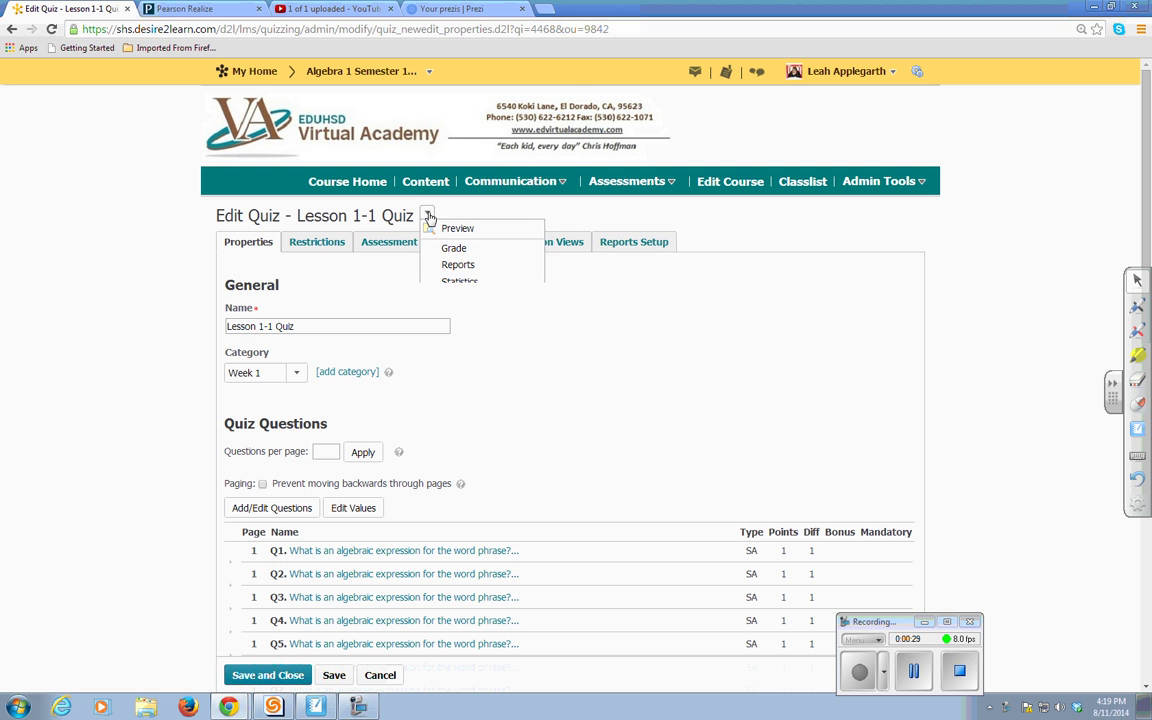
{"action": "left_click", "coordinate": [440, 228]}
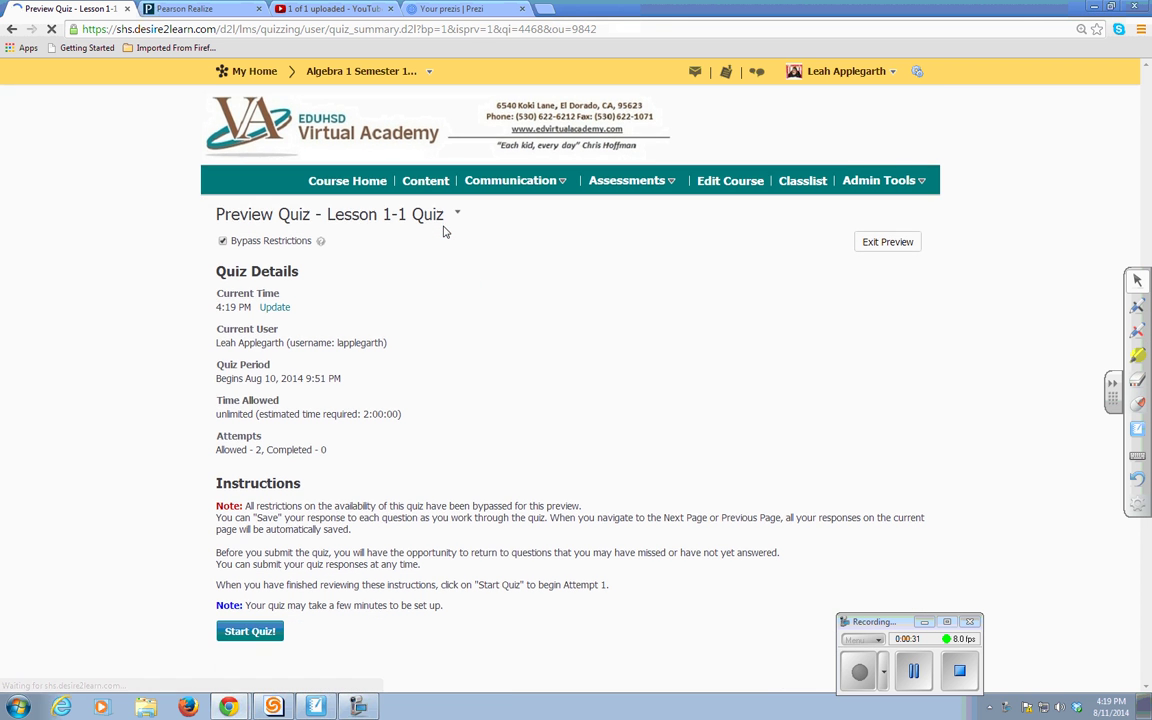
{"action": "left_click", "coordinate": [249, 631]}
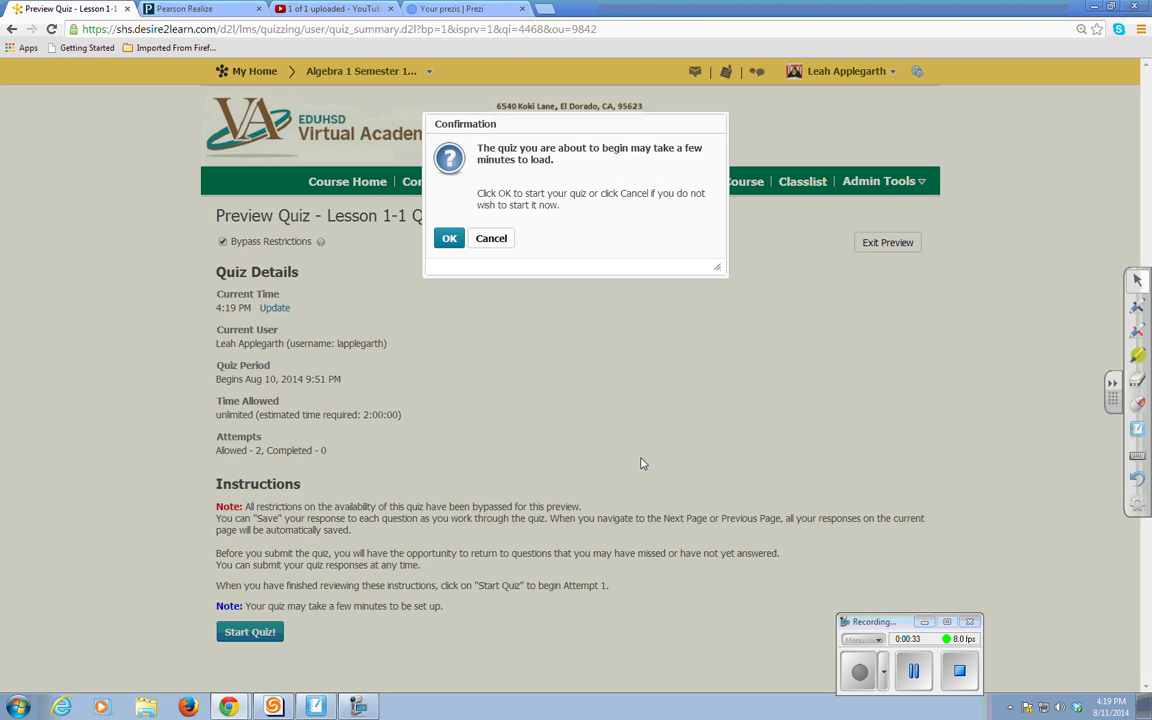
{"action": "left_click", "coordinate": [449, 238]}
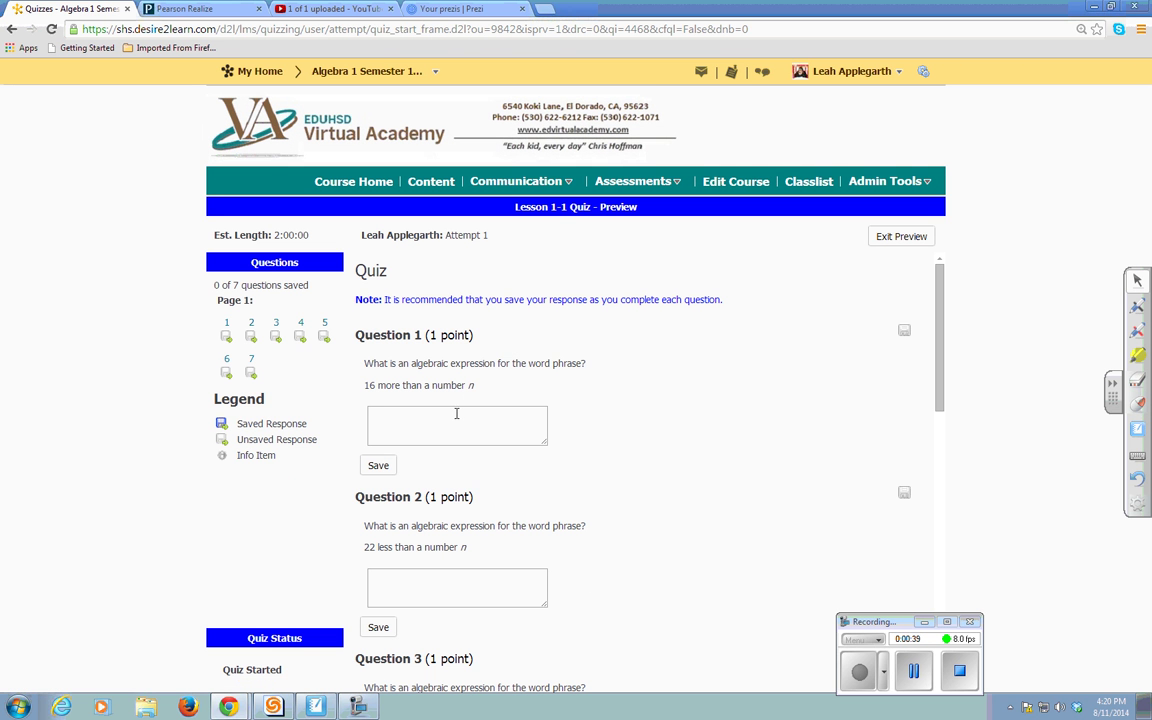
Answer Question 1 with 16+n and Question 2 with n-22, saving each
{"action": "left_click", "coordinate": [456, 419]}
{"action": "type", "text": "1"}
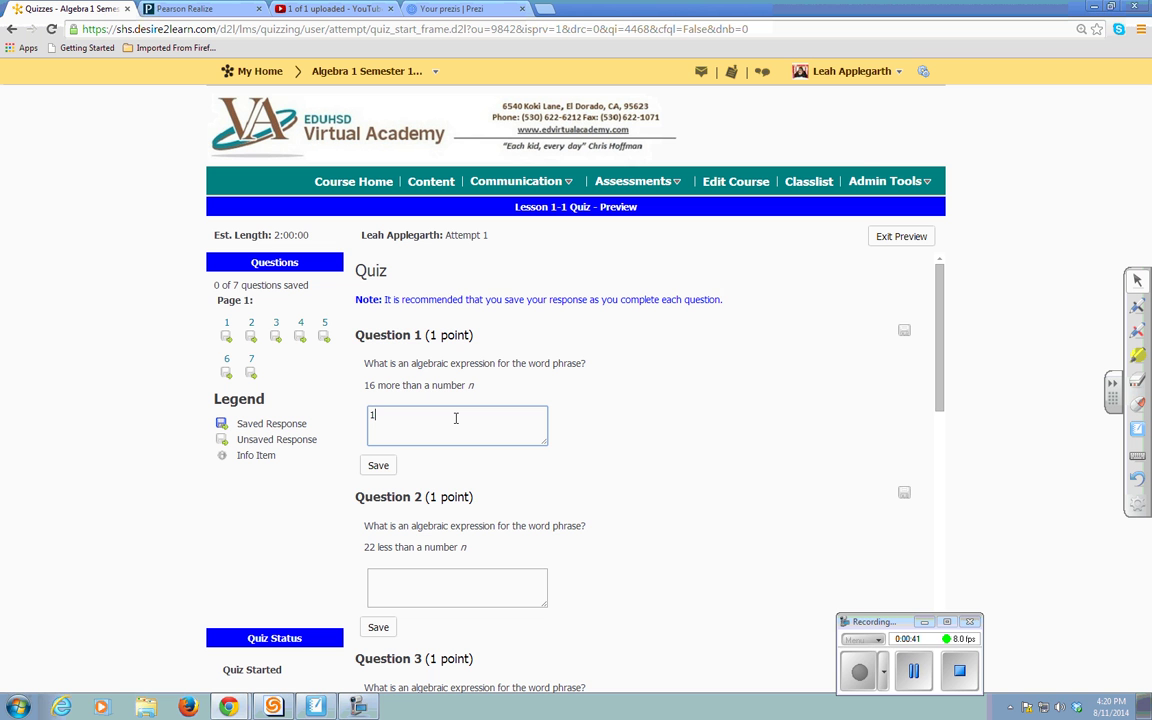
{"action": "type", "text": "6+n"}
{"action": "scroll", "coordinate": [458, 411], "scroll_direction": "down", "scroll_amount": 3}
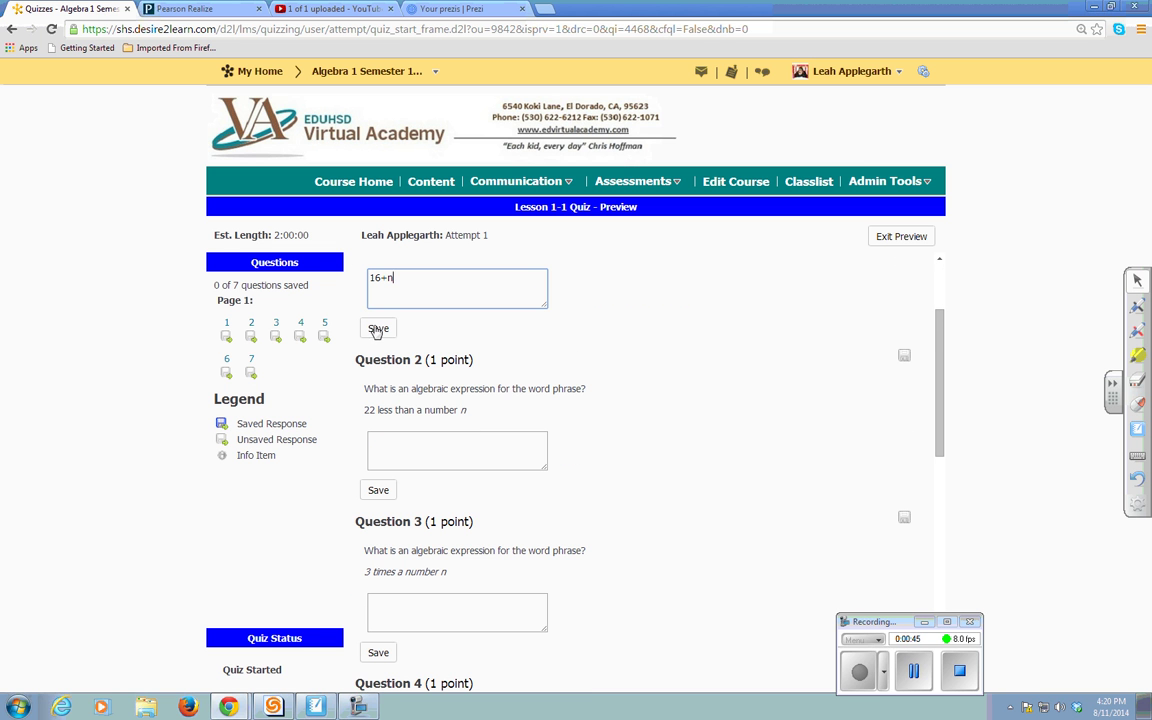
{"action": "left_click", "coordinate": [378, 328]}
{"action": "left_click", "coordinate": [430, 450]}
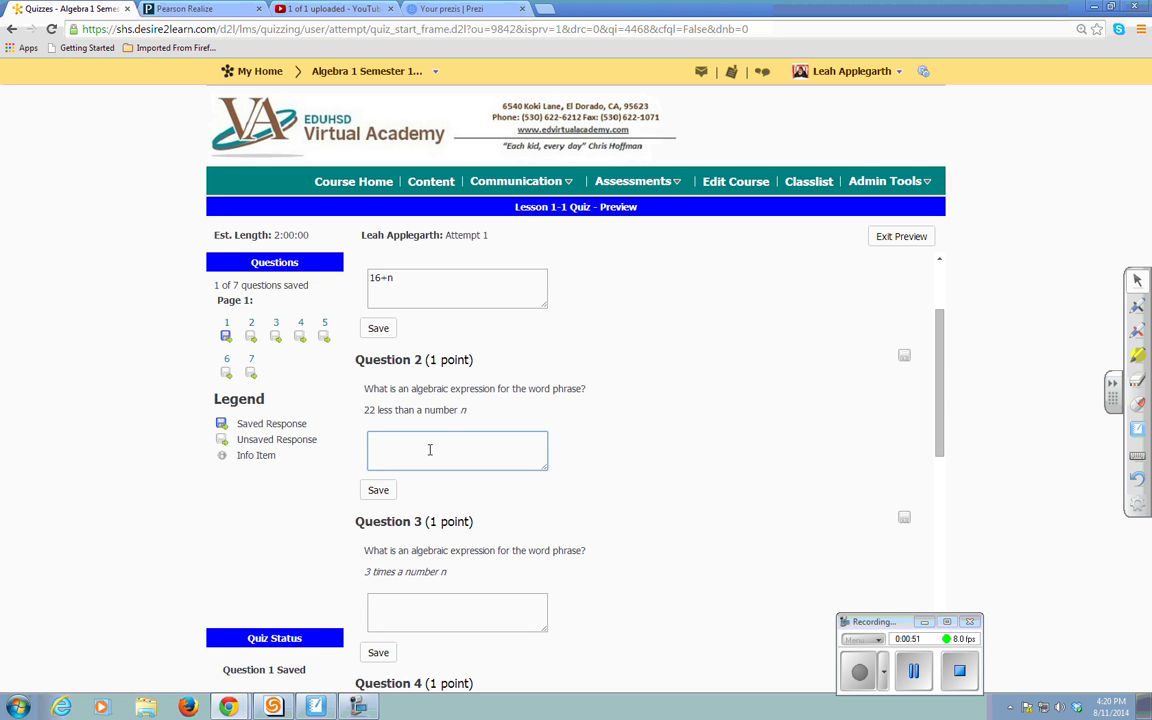
{"action": "type", "text": "n-22"}
{"action": "left_click", "coordinate": [378, 490]}
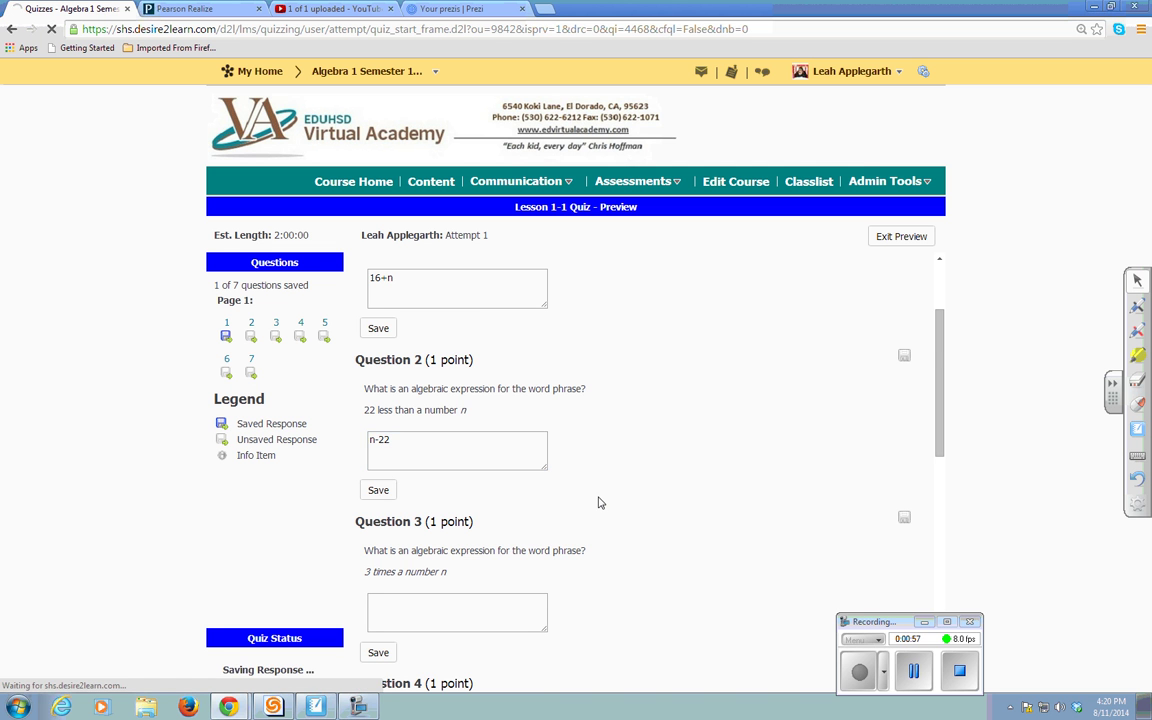
Answer Question 3 with 3n and Question 4 with n/12, saving each
{"action": "scroll", "coordinate": [599, 501], "scroll_direction": "down", "scroll_amount": 2}
{"action": "left_click", "coordinate": [454, 479]}
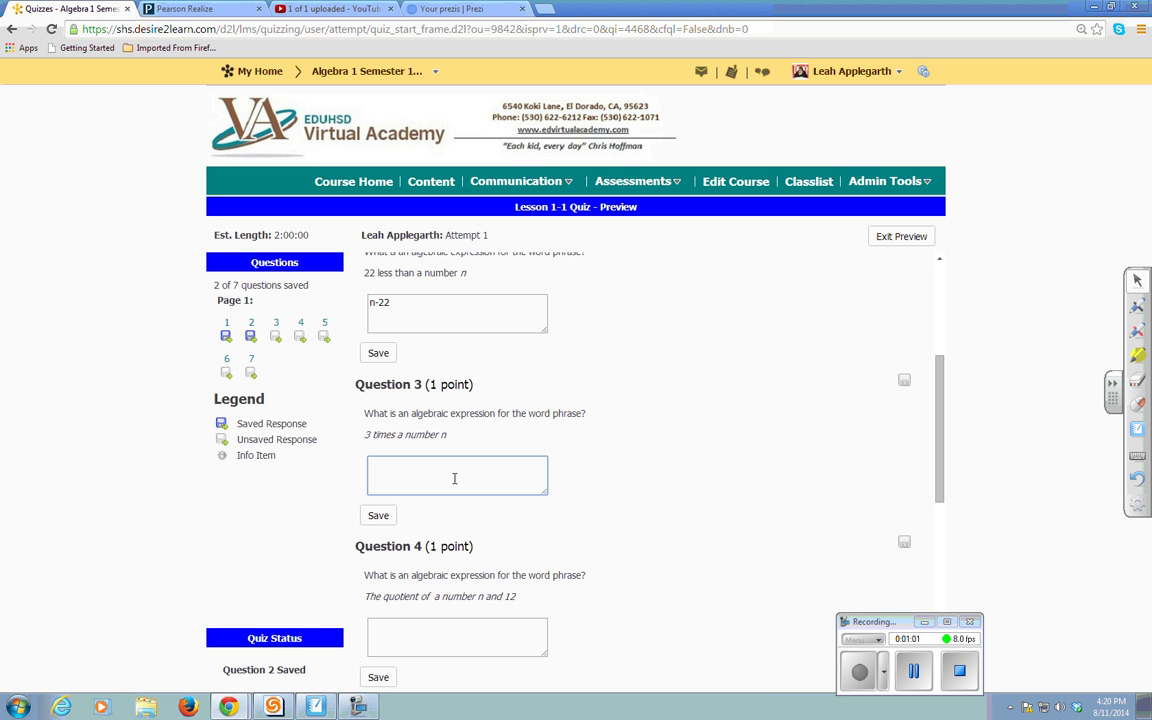
{"action": "type", "text": "3n"}
{"action": "left_click", "coordinate": [379, 515]}
{"action": "scroll", "coordinate": [506, 520], "scroll_direction": "down", "scroll_amount": 2}
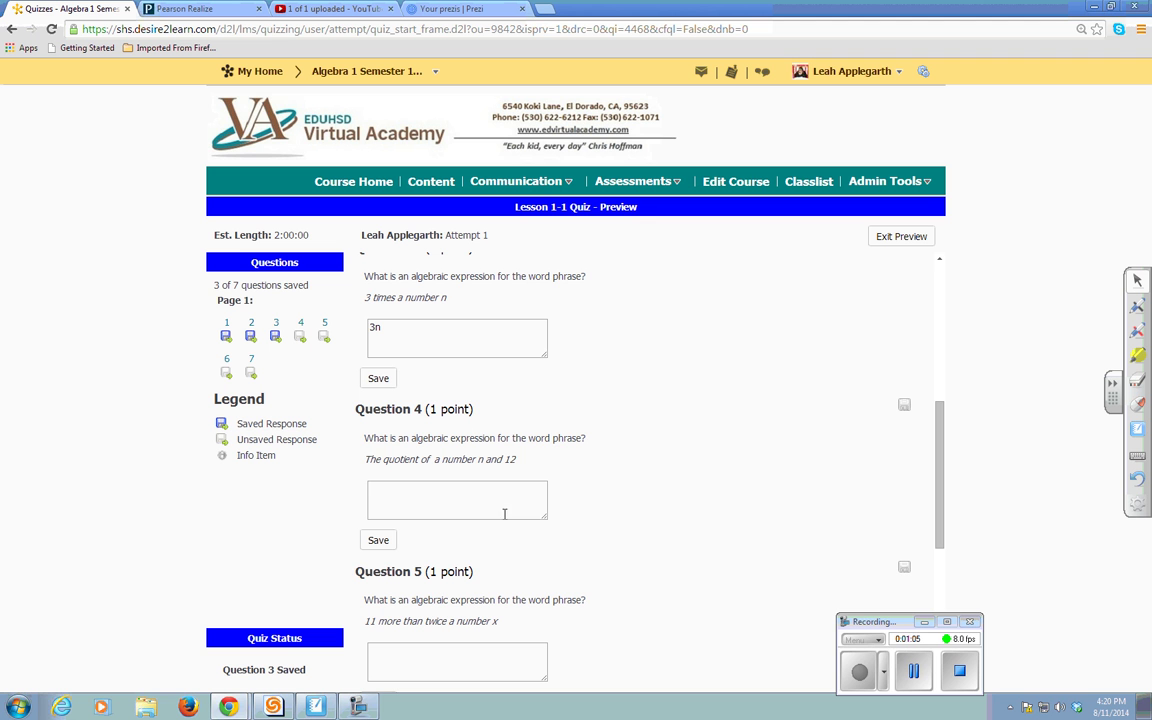
{"action": "left_click", "coordinate": [503, 501]}
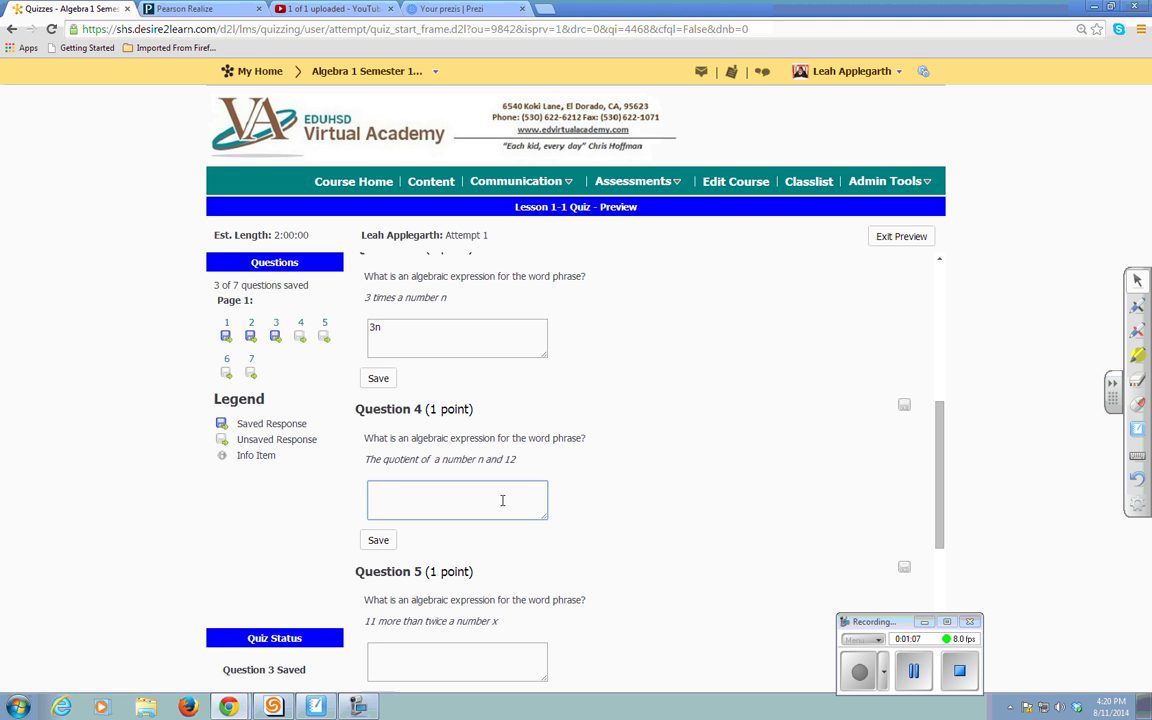
{"action": "type", "text": "n/12"}
{"action": "left_click_drag", "start_coordinate": [420, 459], "coordinate": [382, 459]}
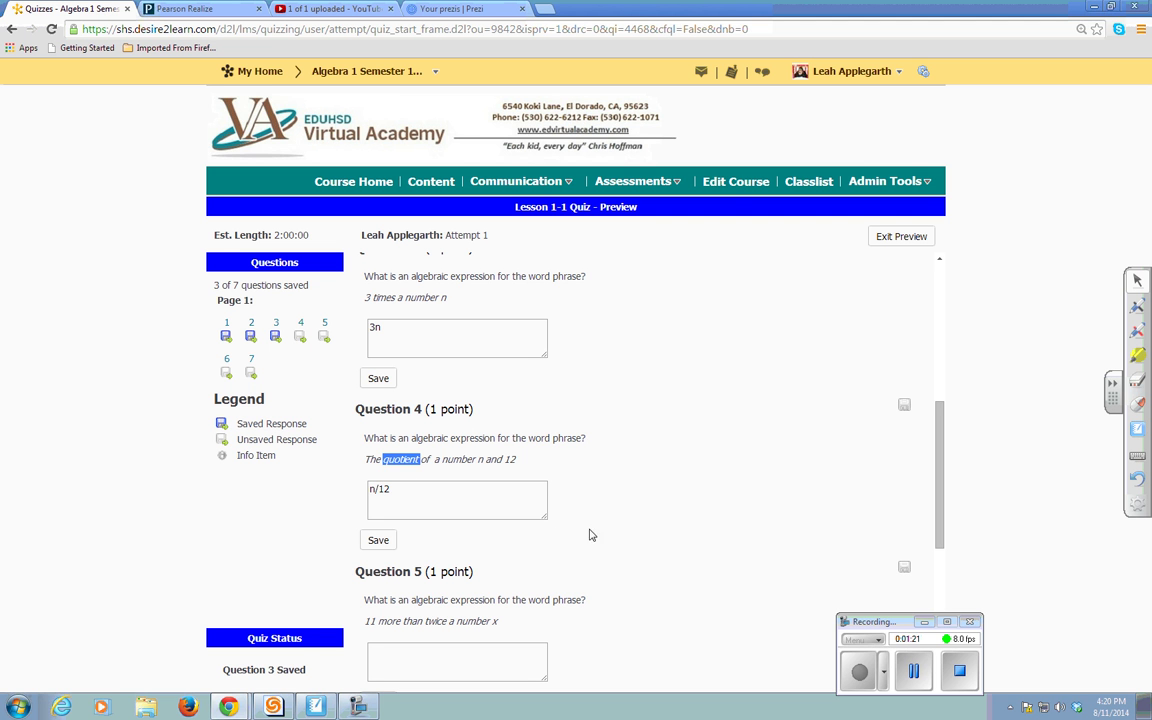
{"action": "left_click", "coordinate": [379, 541]}
Answer Question 5 with 11+2x and Question 6 with 2-5/x, saving each
{"action": "scroll", "coordinate": [560, 540], "scroll_direction": "down", "scroll_amount": 2}
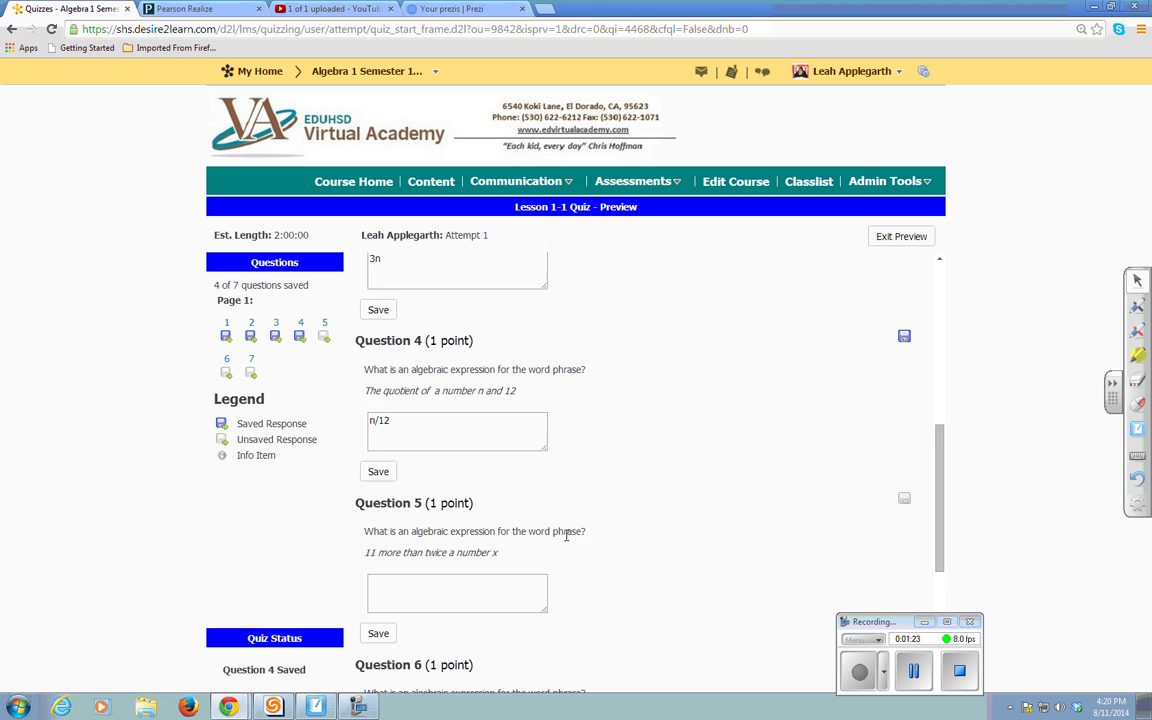
{"action": "left_click", "coordinate": [452, 510]}
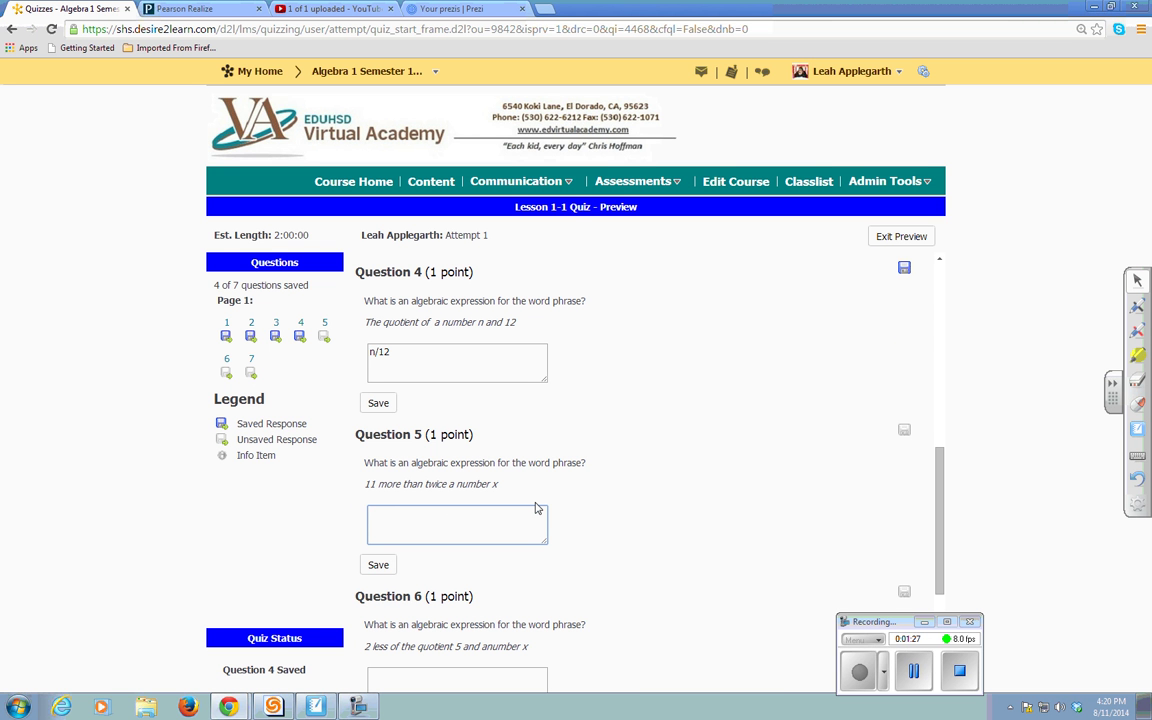
{"action": "type", "text": "11+2x"}
{"action": "scroll", "coordinate": [515, 535], "scroll_direction": "down", "scroll_amount": 1}
{"action": "left_click", "coordinate": [379, 497]}
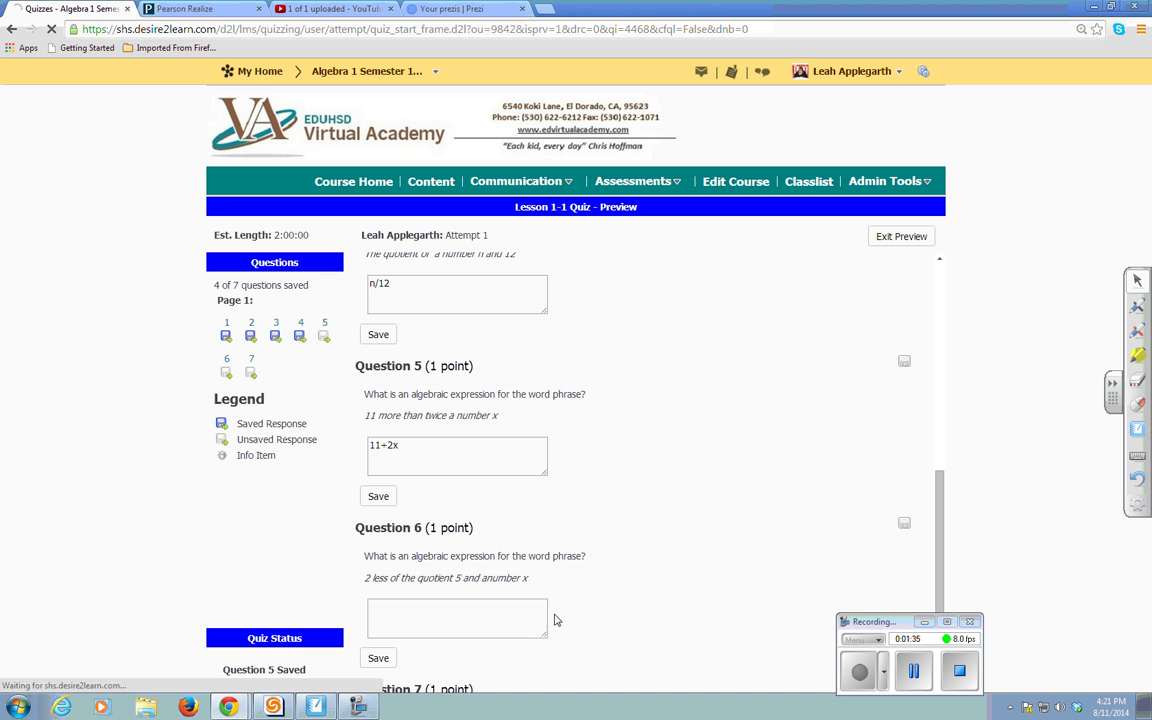
{"action": "left_click", "coordinate": [514, 608]}
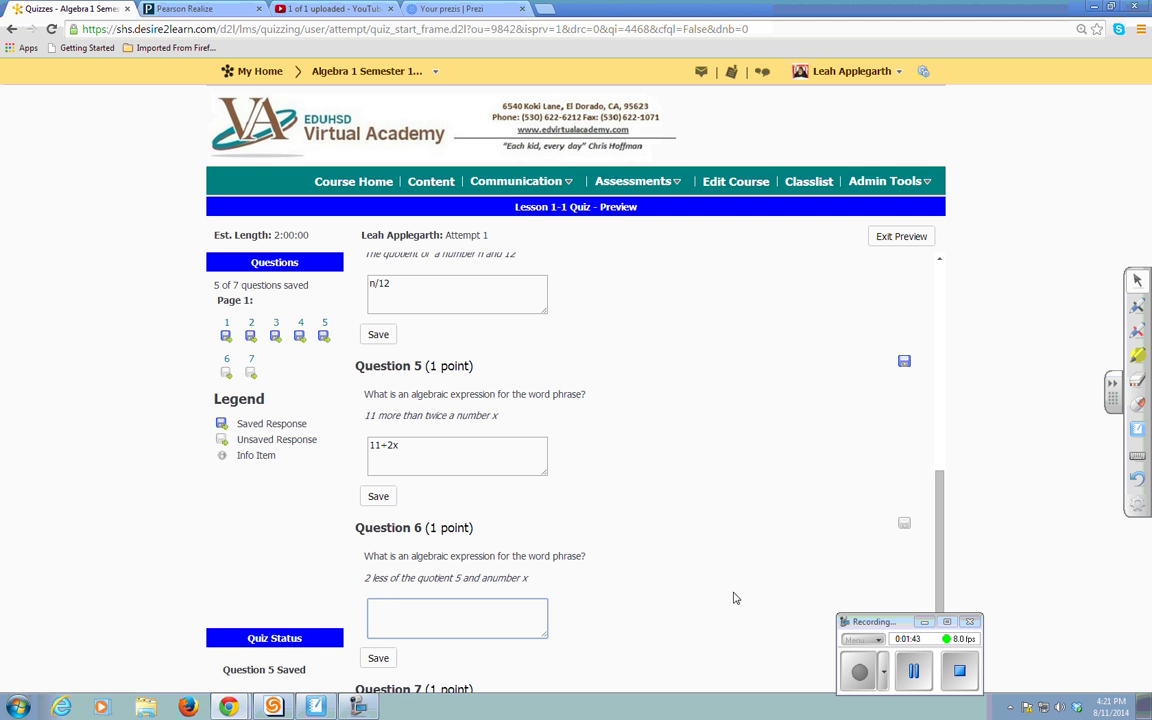
{"action": "type", "text": "2-5/x"}
{"action": "left_click", "coordinate": [378, 657]}
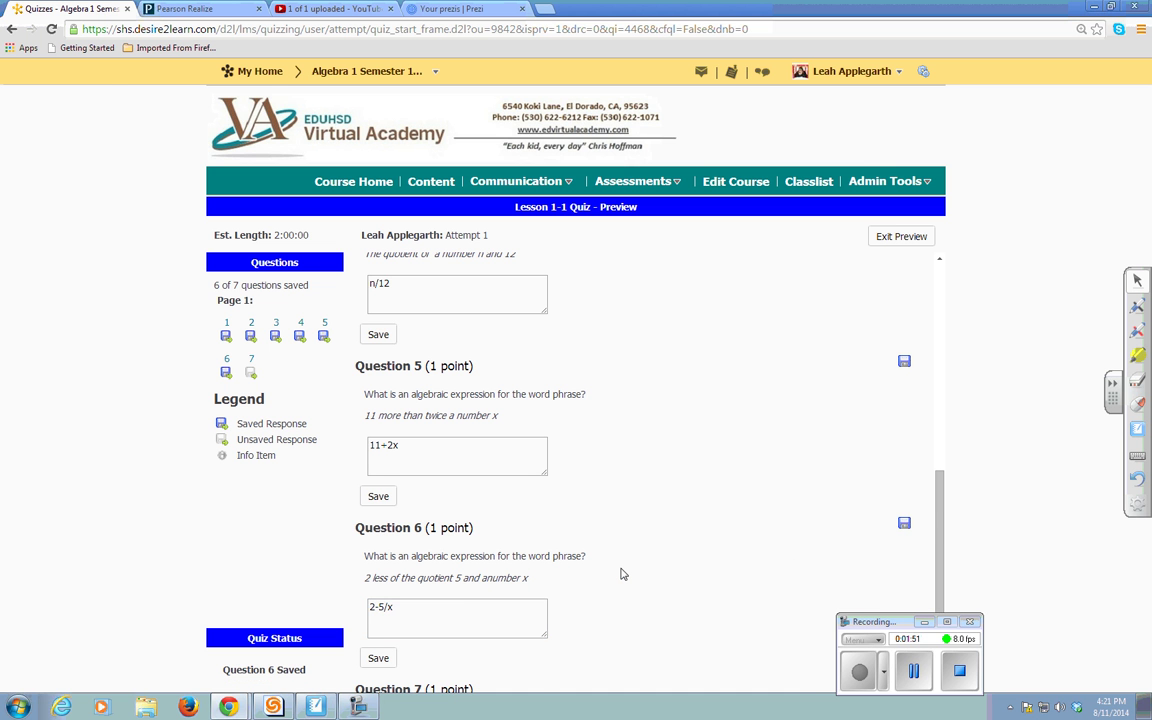
Answer Question 7 with 4(x+8) and save it
{"action": "scroll", "coordinate": [625, 571], "scroll_direction": "down", "scroll_amount": 2}
{"action": "left_click", "coordinate": [524, 576]}
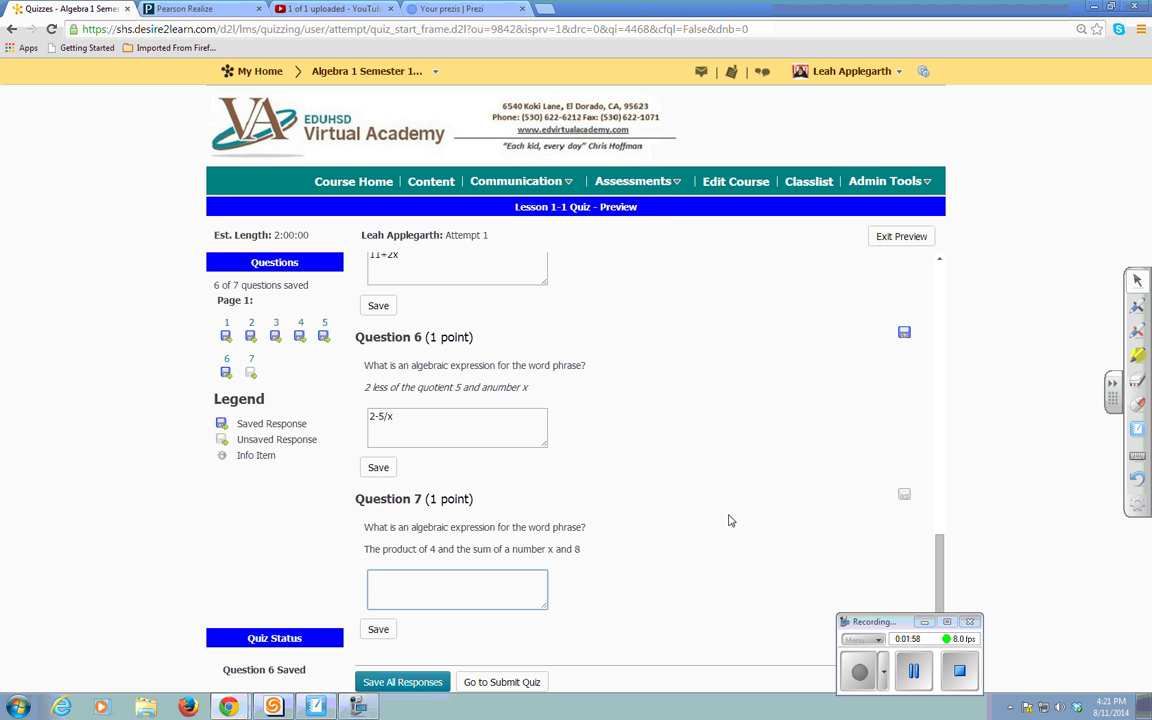
{"action": "type", "text": "4(x+8)"}
{"action": "left_click", "coordinate": [378, 629]}
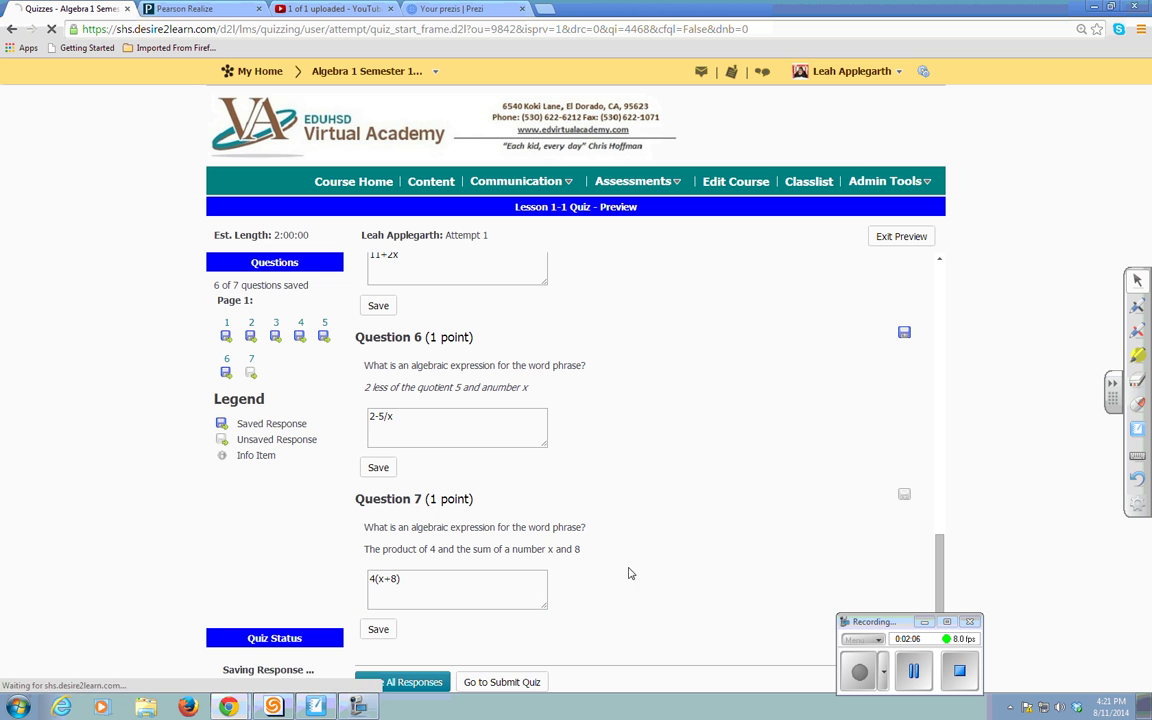
Submit the quiz with 'Allow this preview attempt to be graded' ticked, confirming the submission
{"action": "left_click", "coordinate": [505, 683]}
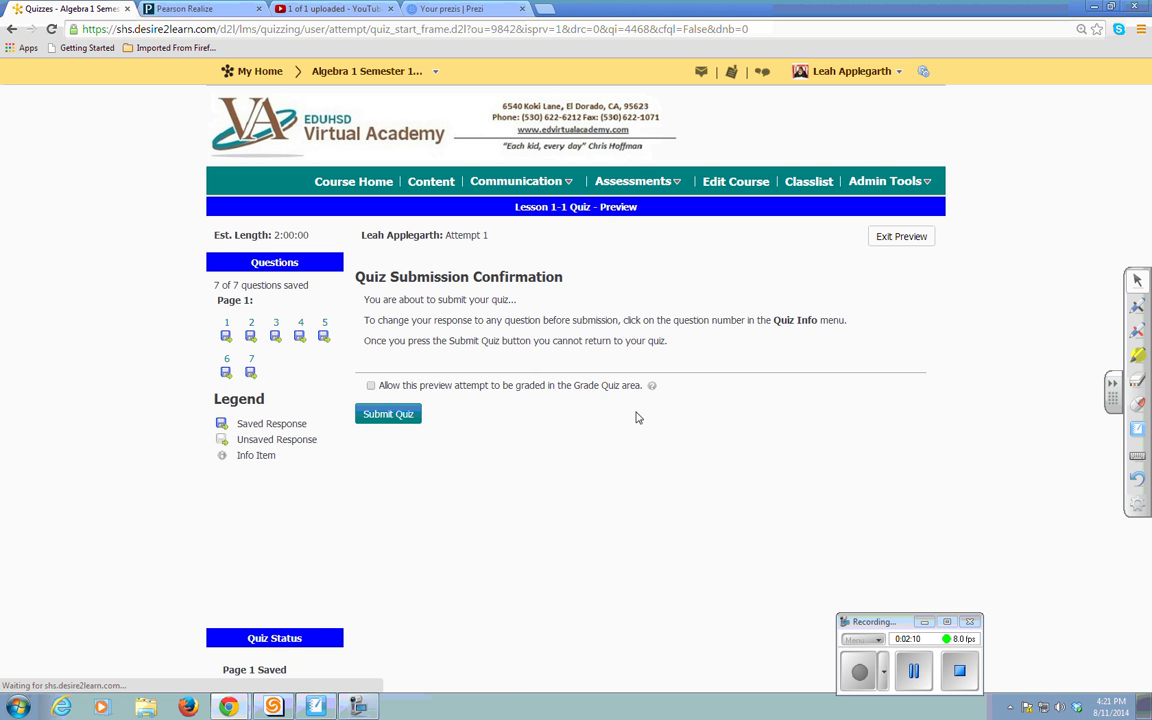
{"action": "left_click", "coordinate": [370, 386]}
{"action": "left_click", "coordinate": [380, 416]}
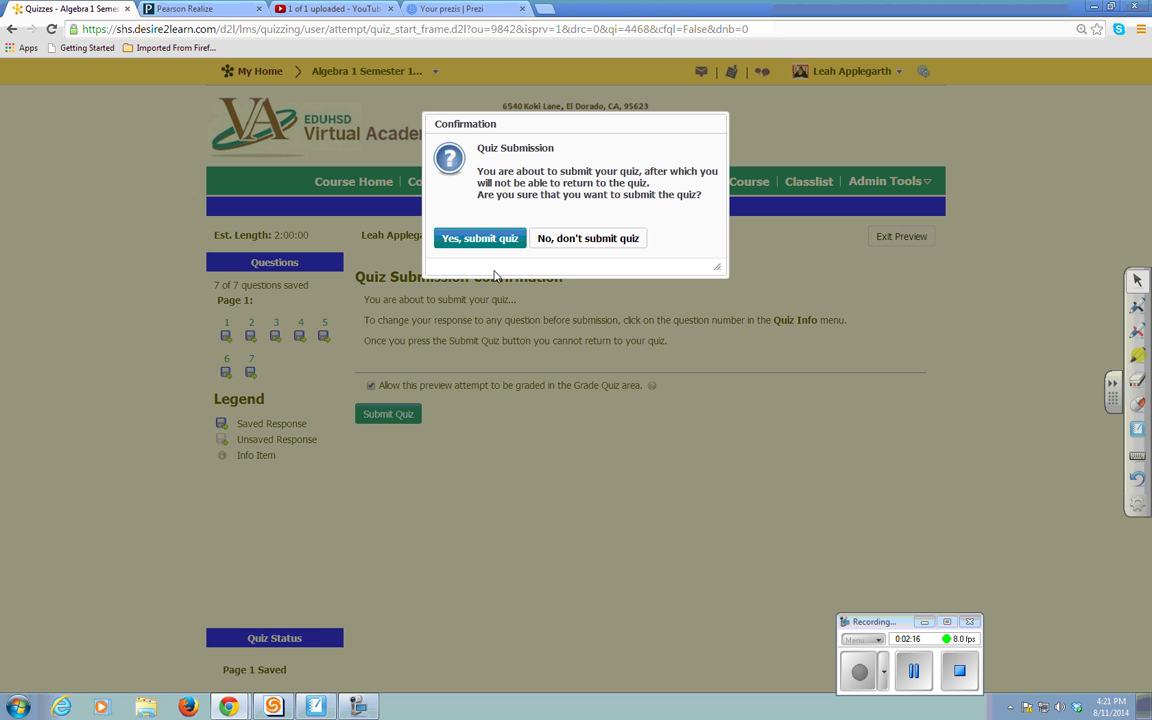
{"action": "left_click", "coordinate": [446, 236]}
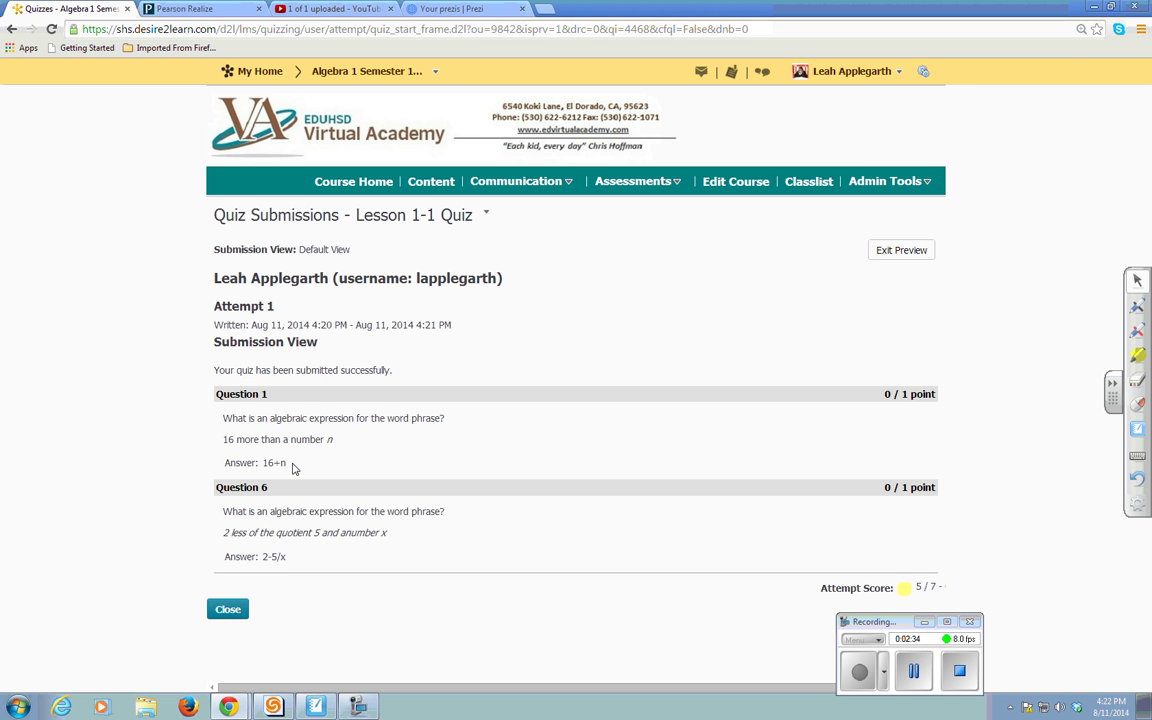
{"action": "left_click_drag", "start_coordinate": [292, 465], "coordinate": [262, 464]}
{"action": "left_click", "coordinate": [288, 557]}
{"action": "left_click_drag", "start_coordinate": [287, 558], "coordinate": [263, 558]}
{"action": "left_click", "coordinate": [322, 548]}
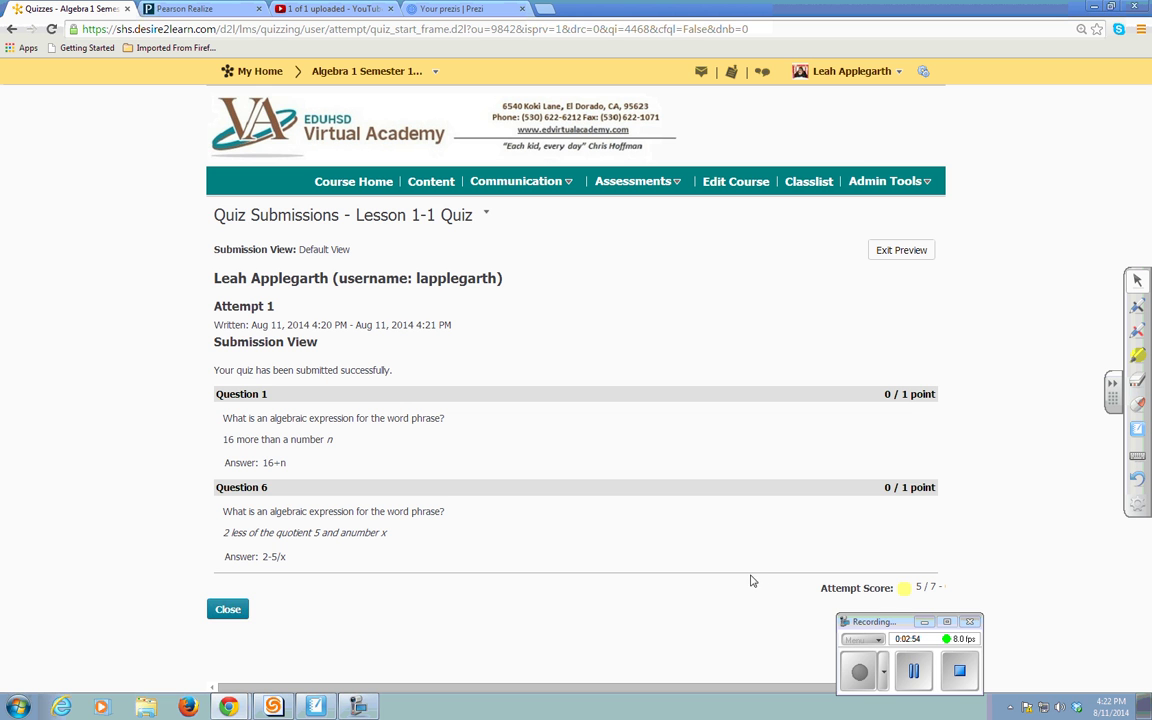